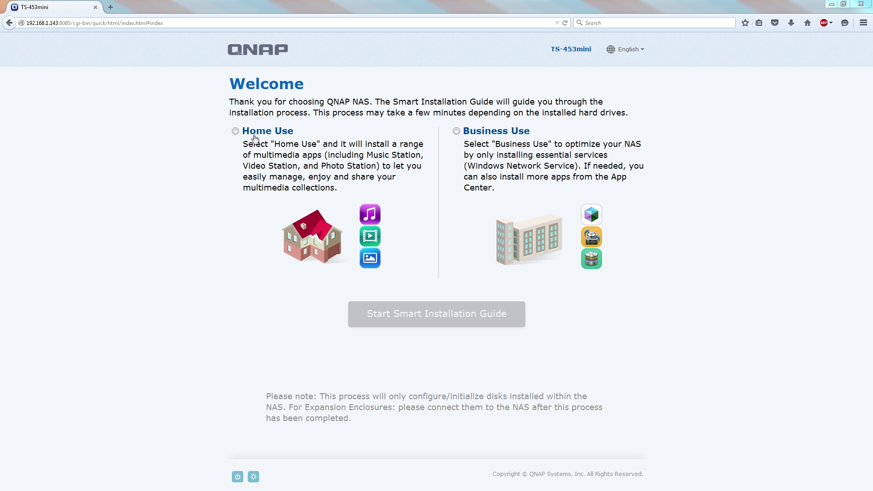
Start the Smart Installation Guide, name the NAS TechteamGB-Q4 with its password, and accept date/time
click(398, 308)
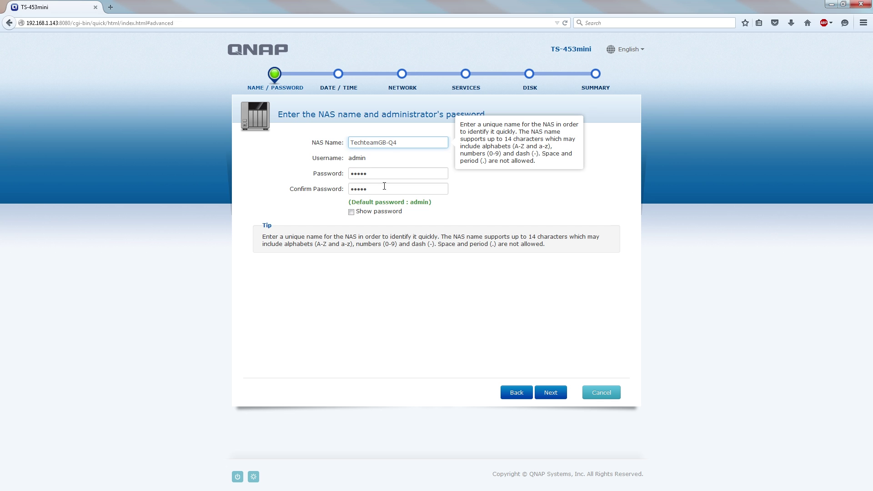
click(550, 394)
click(551, 393)
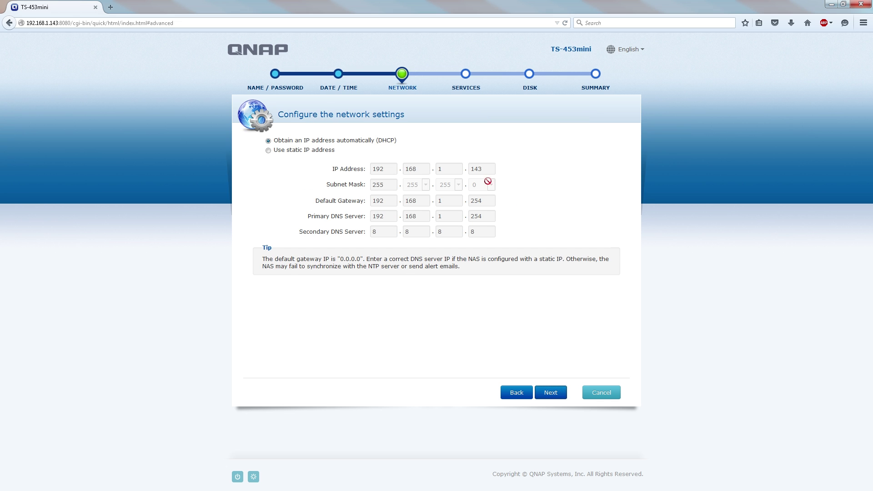
Give the NAS a static IP address and keep the selected sharing services
click(289, 150)
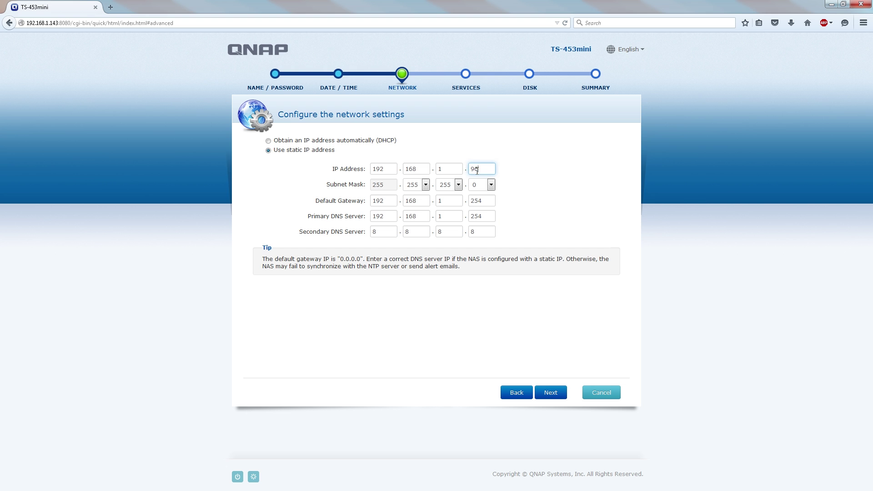
click(550, 394)
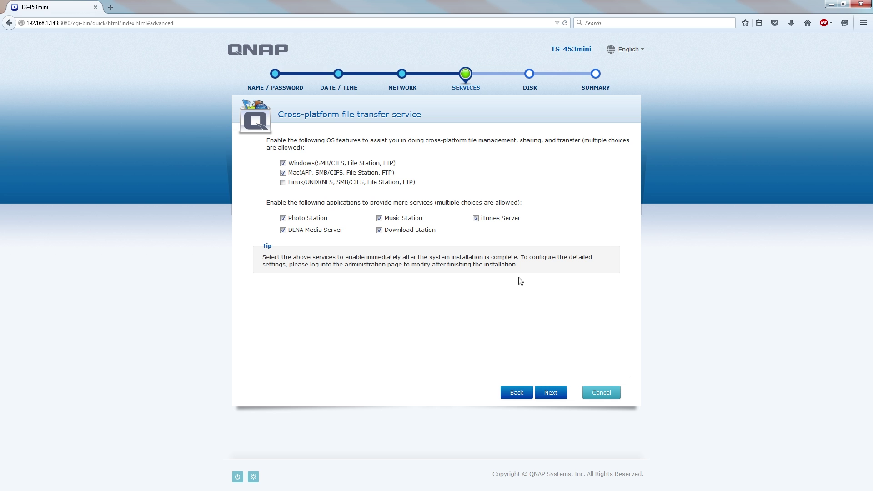
click(549, 394)
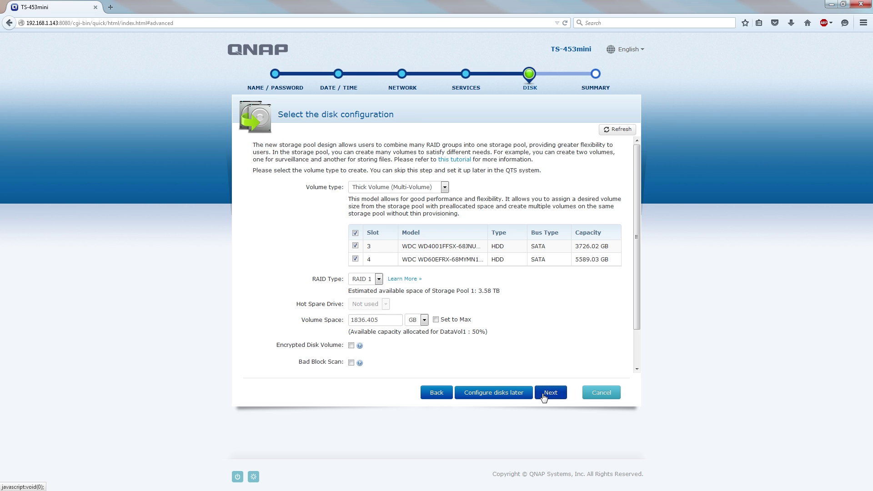
Keep RAID 1, tick Set to Max, choose Static Volume (Single Volume), and continue past the summary
click(363, 279)
click(364, 309)
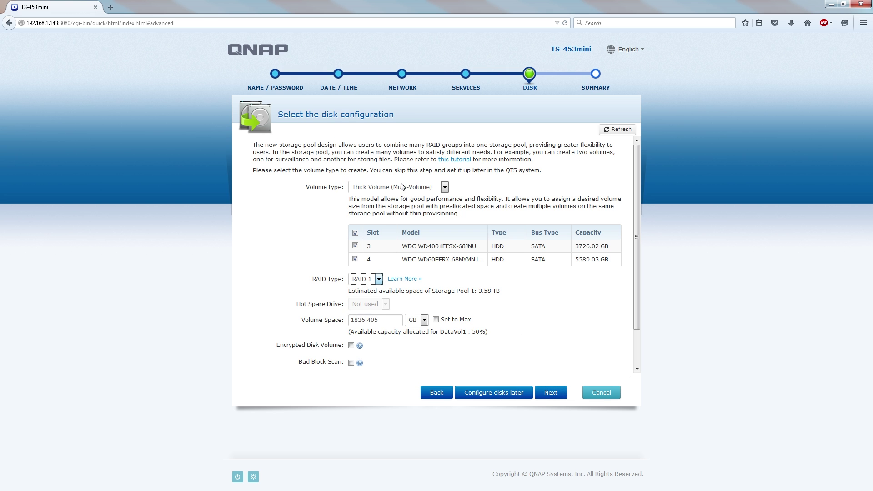
click(435, 320)
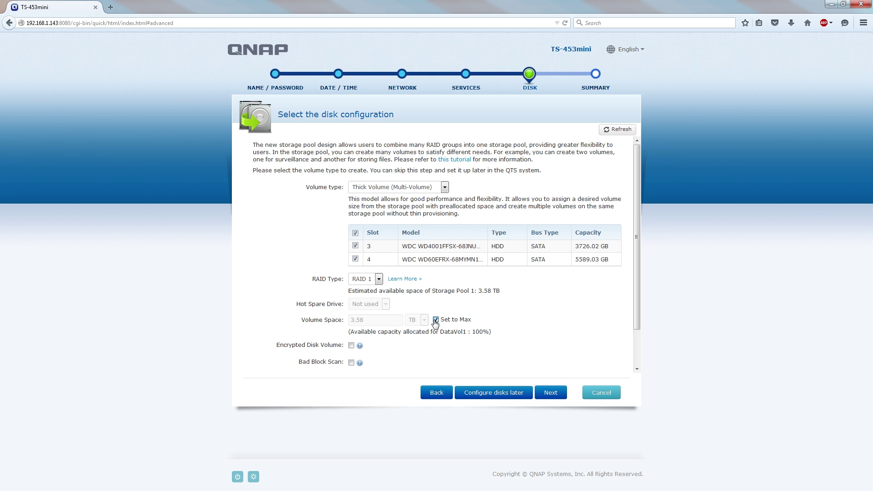
click(400, 187)
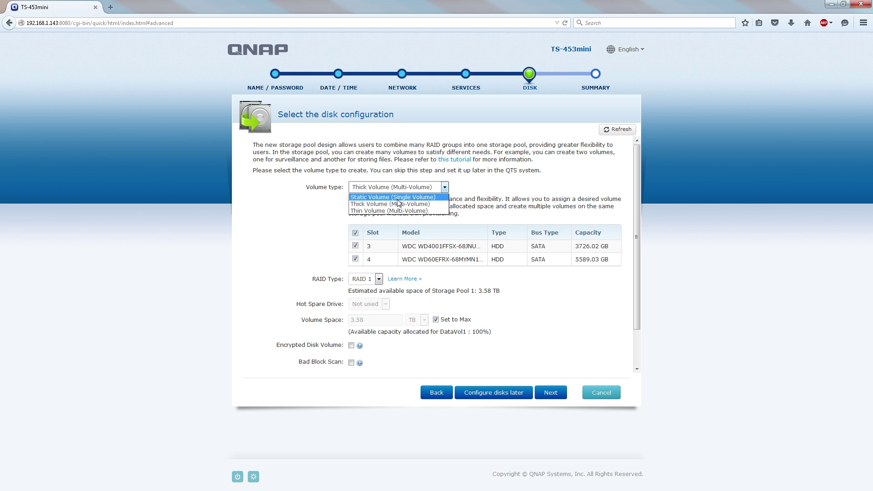
click(398, 199)
click(399, 190)
click(400, 198)
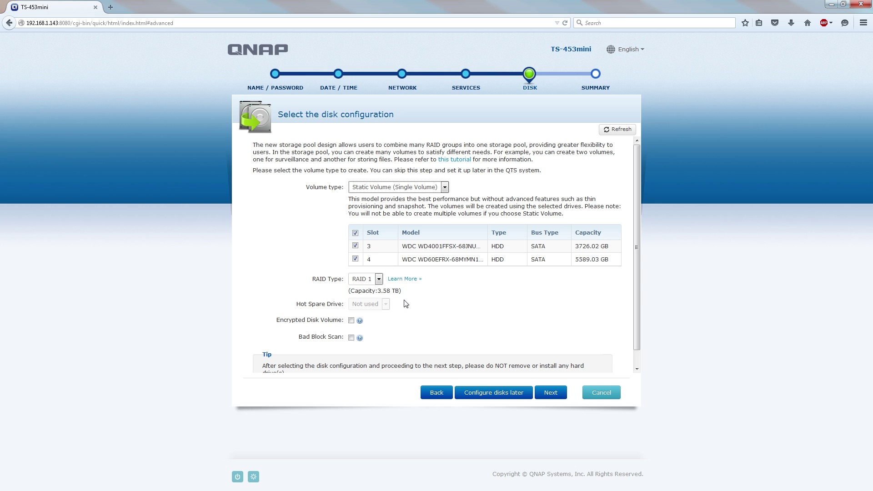
click(559, 399)
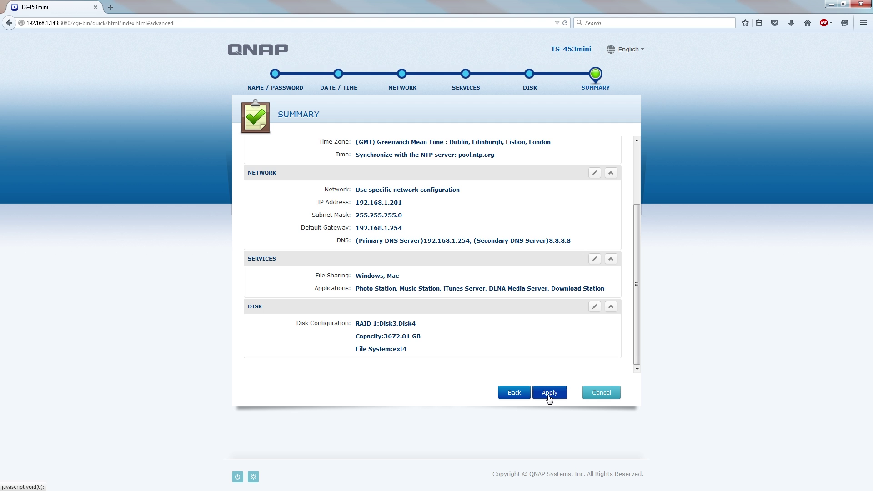
click(549, 398)
Confirm initialising the disks and log in to the NAS desktop
click(494, 252)
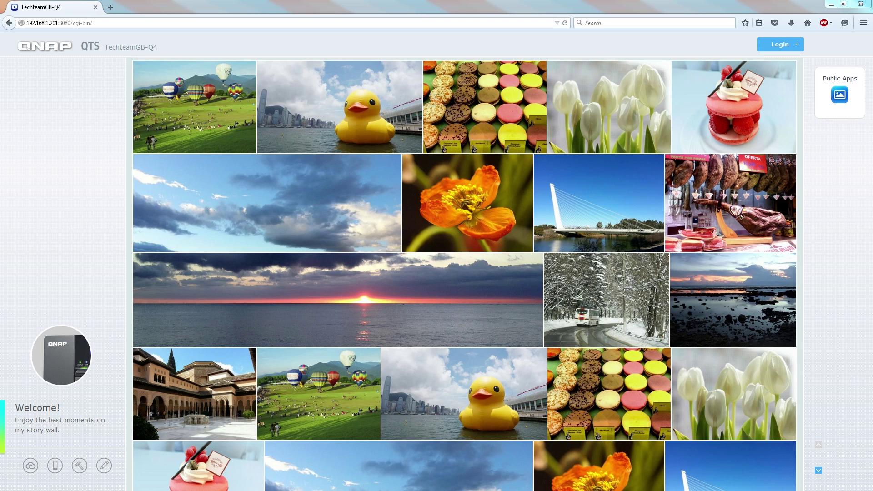
click(780, 44)
click(772, 110)
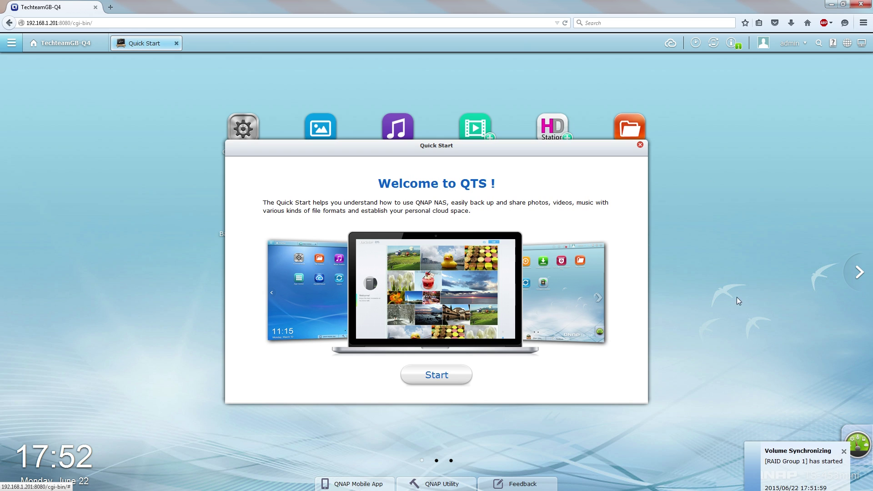
Page through the Quick Start tour, close What's New, finish, and answer No to showing it again
click(436, 375)
click(636, 278)
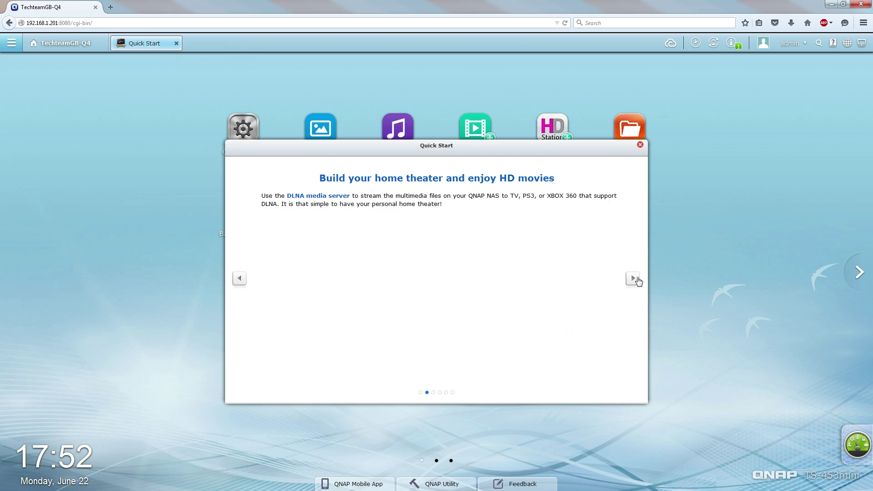
click(634, 278)
click(633, 279)
scroll(613, 227, down, 10)
scroll(610, 238, up, 3)
scroll(611, 238, down, 5)
scroll(612, 239, up, 1)
scroll(615, 238, down, 10)
click(619, 153)
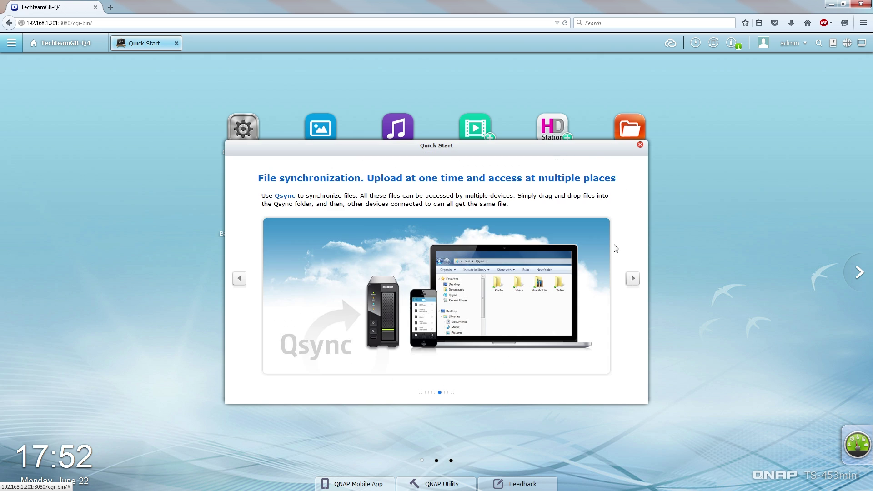
click(632, 278)
click(633, 278)
click(639, 145)
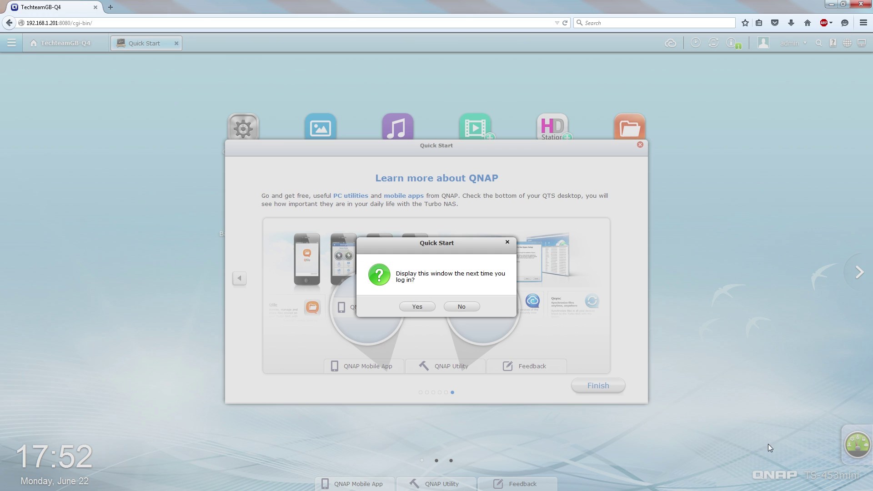
click(462, 306)
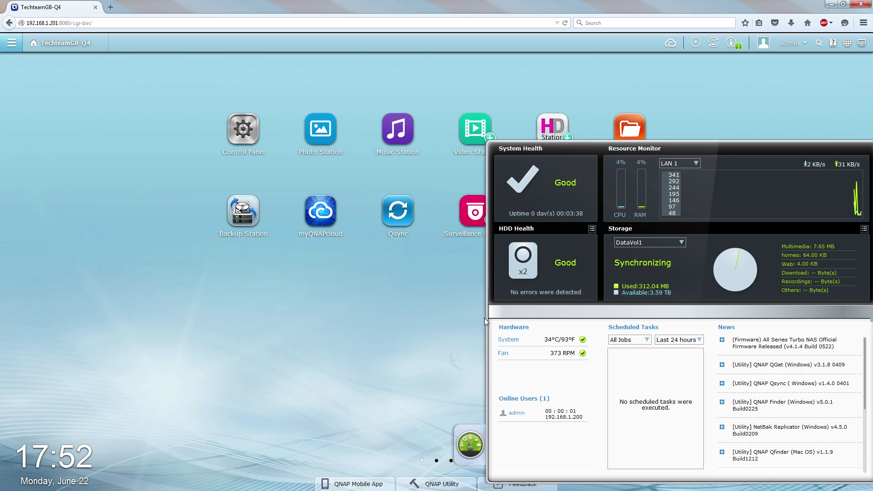
Check the LAN 1 dashboard, File Station's Multimedia folder and the myQNAPcloud site, closing each
click(685, 167)
click(467, 440)
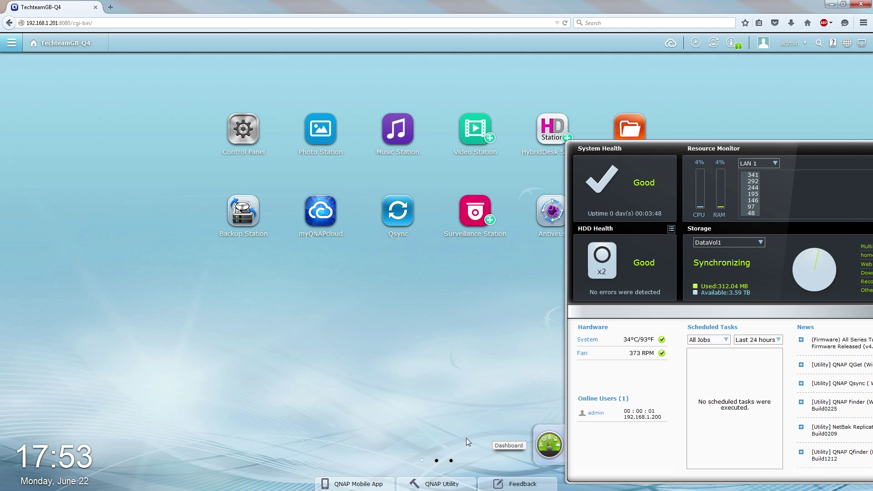
click(630, 130)
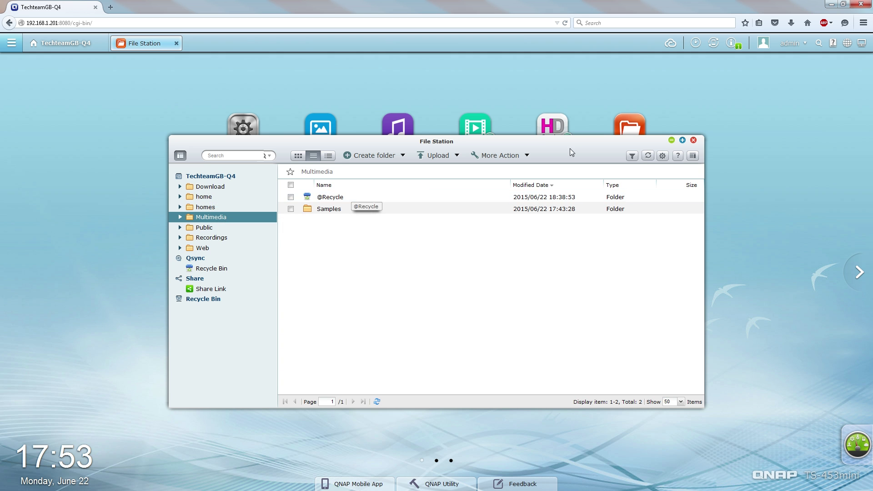
click(693, 140)
click(733, 44)
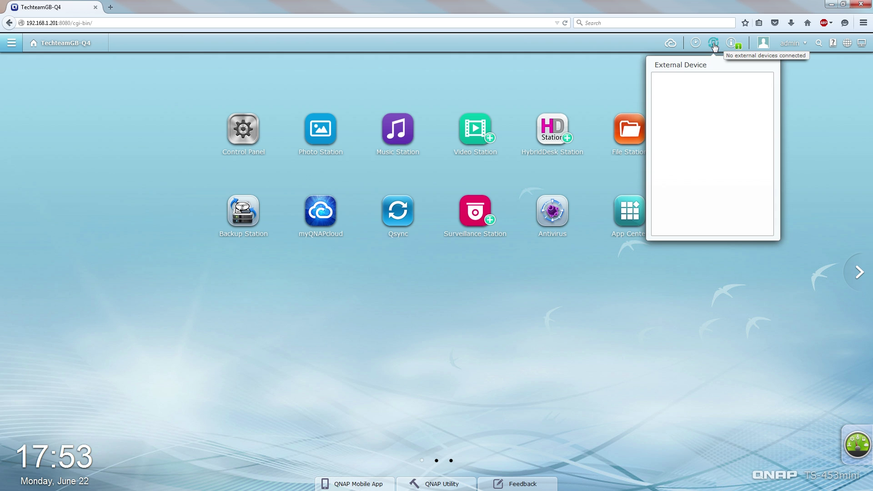
click(670, 43)
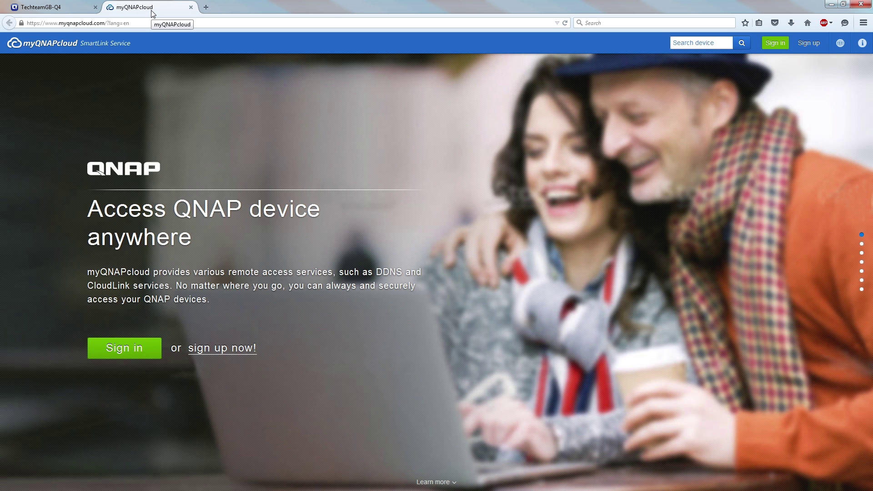
middle_click(150, 10)
Start HybridDesk Station setup, accept the third-party terms, review the app list, then close Control Panel
click(565, 139)
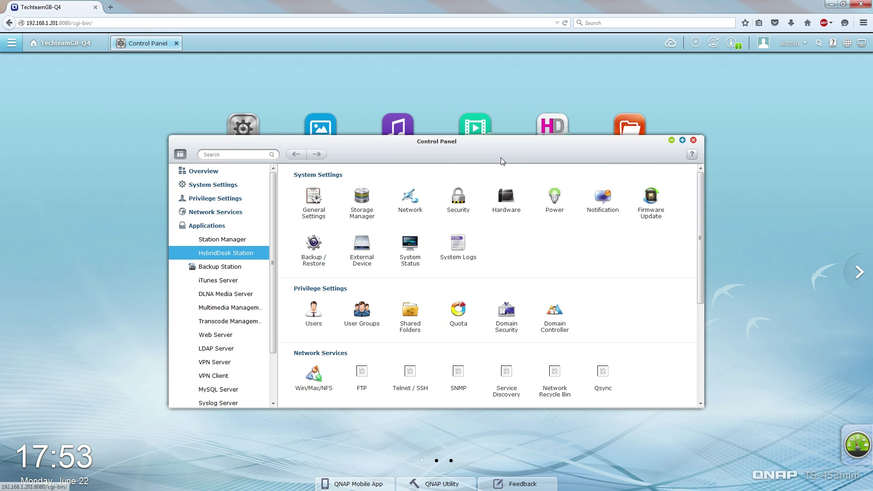
click(331, 212)
click(388, 291)
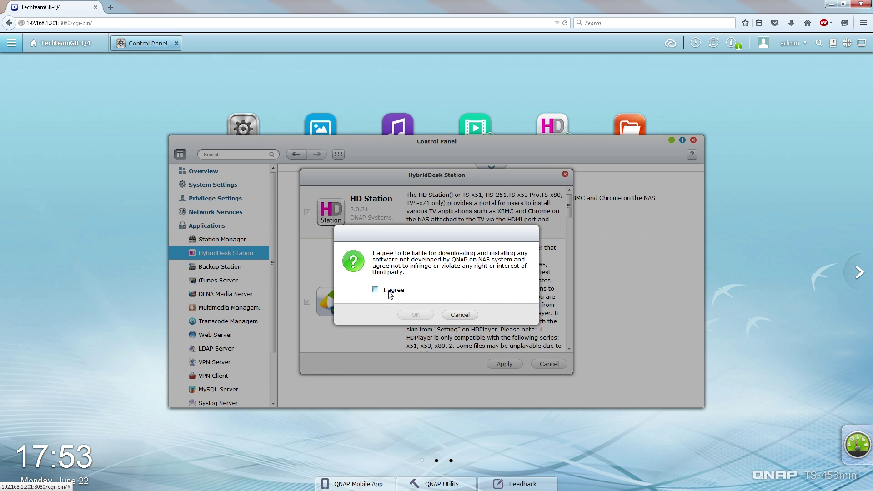
click(415, 315)
scroll(473, 276, down, 5)
scroll(473, 276, down, 10)
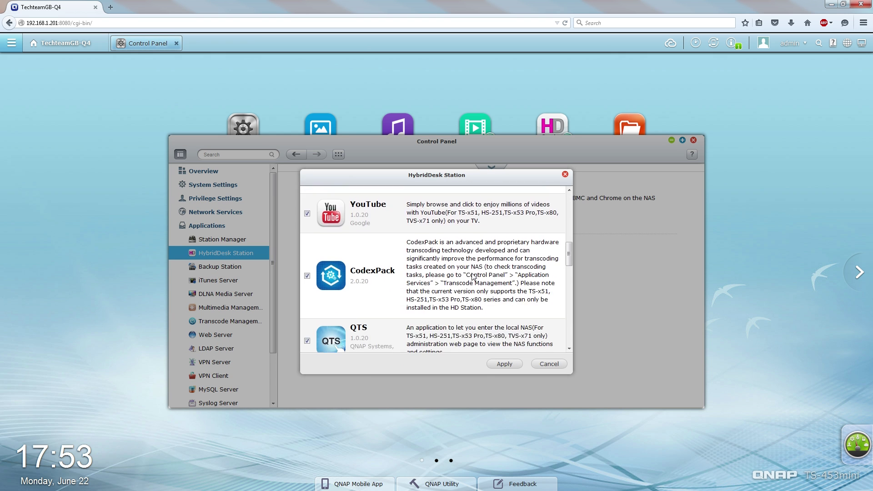
scroll(473, 276, down, 1)
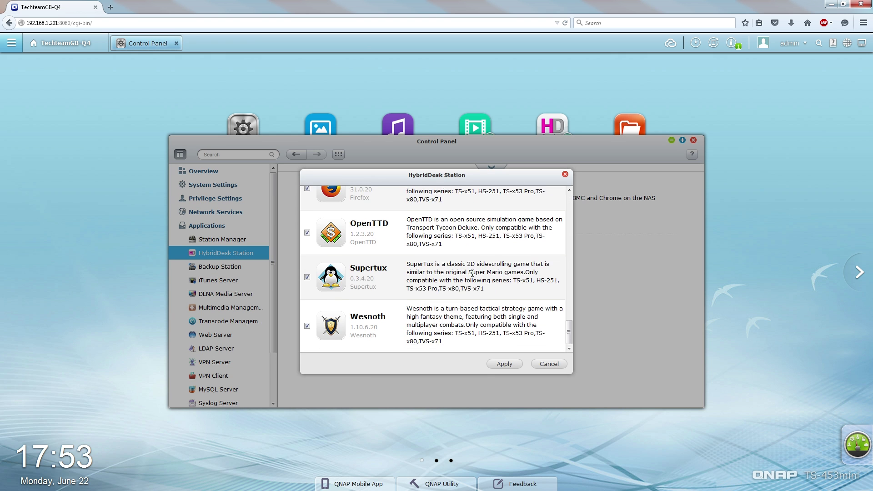
click(564, 174)
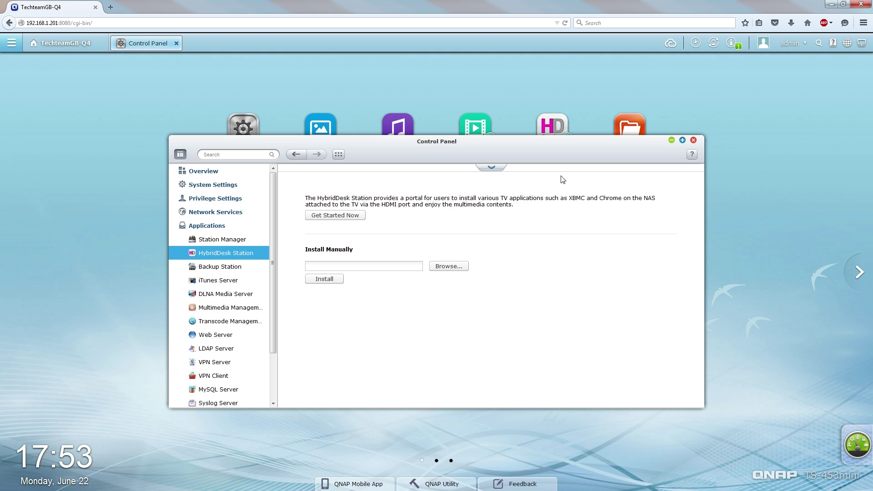
click(693, 140)
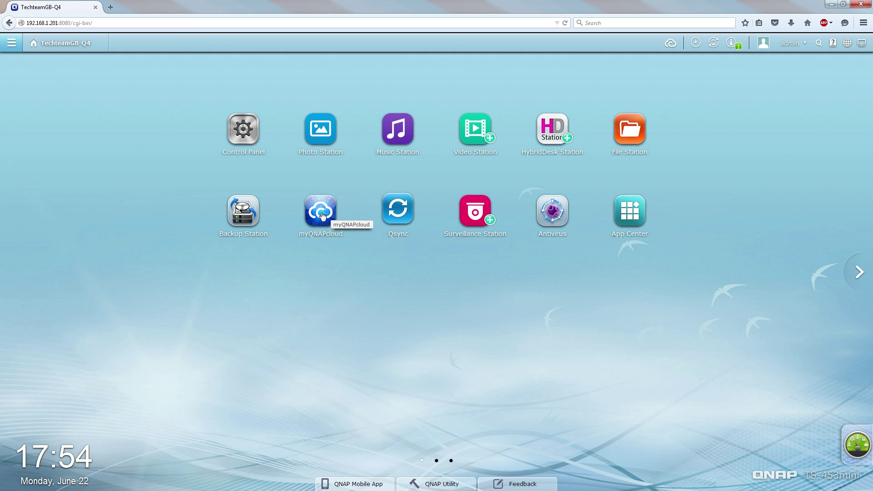
In App Center's All Apps list, add Virtualization Station and QAirplay Chromecast to QTS
click(636, 214)
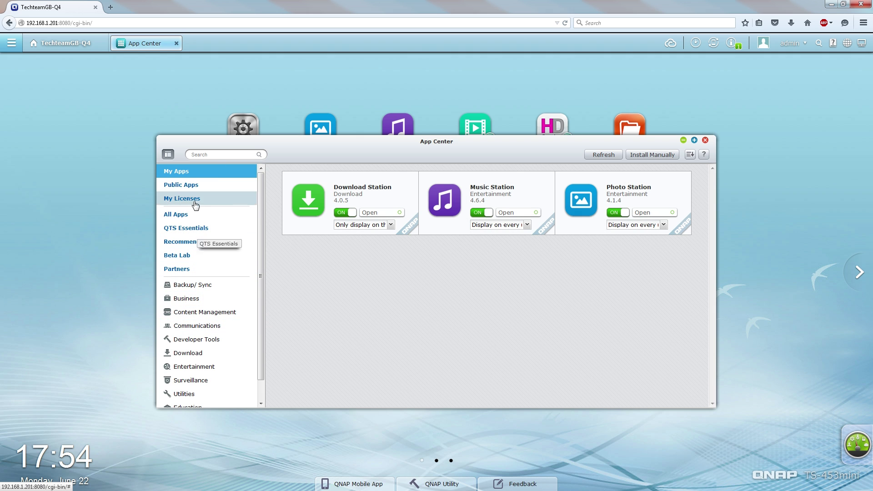
click(196, 215)
scroll(429, 278, down, 3)
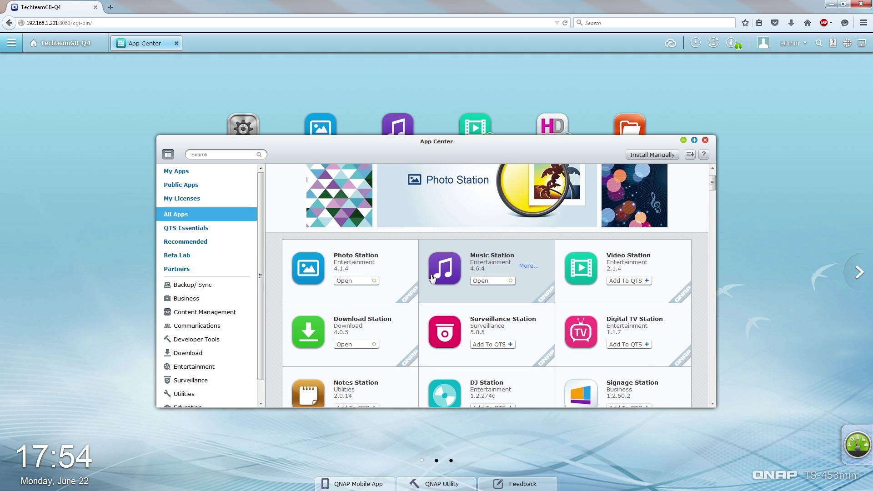
scroll(436, 276, down, 1)
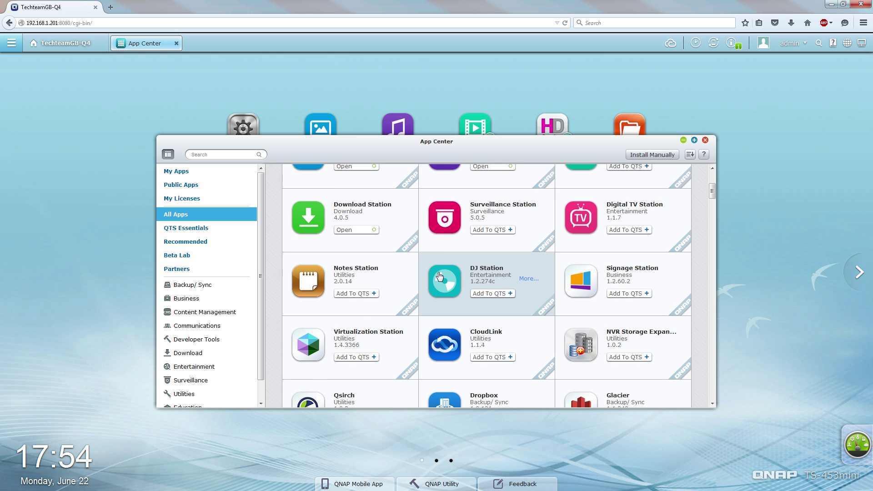
click(359, 337)
scroll(382, 355, down, 4)
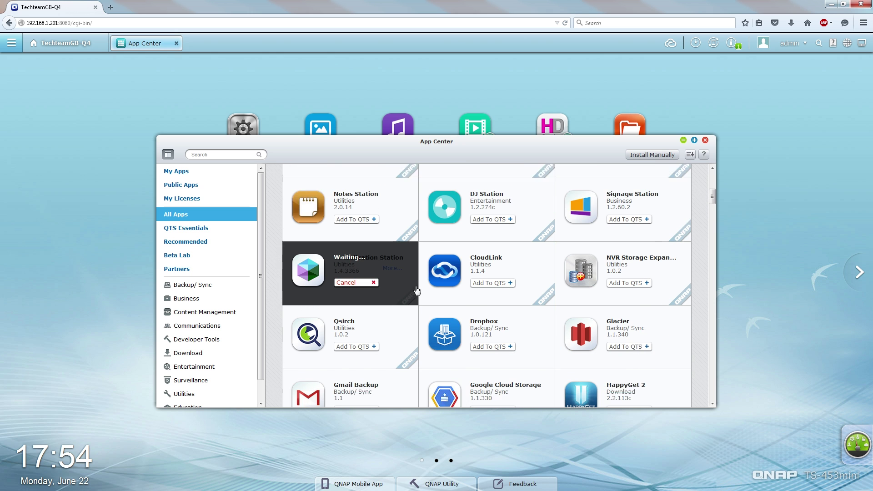
scroll(432, 267, down, 5)
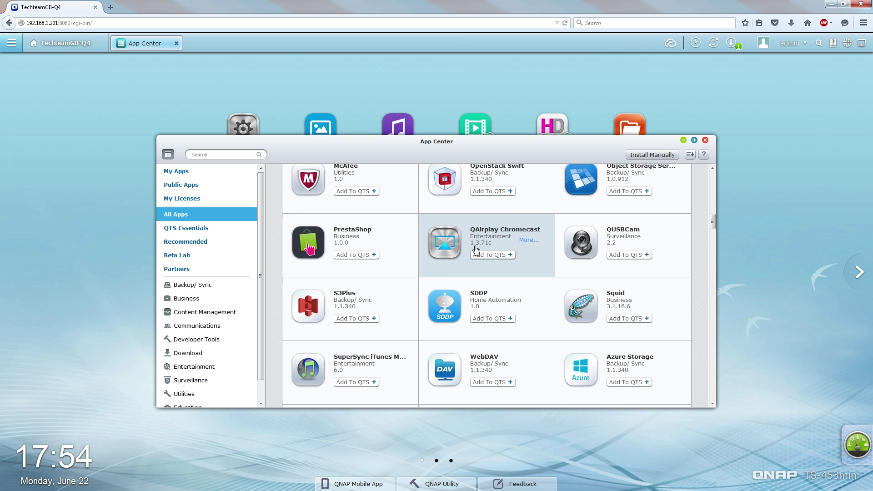
click(471, 255)
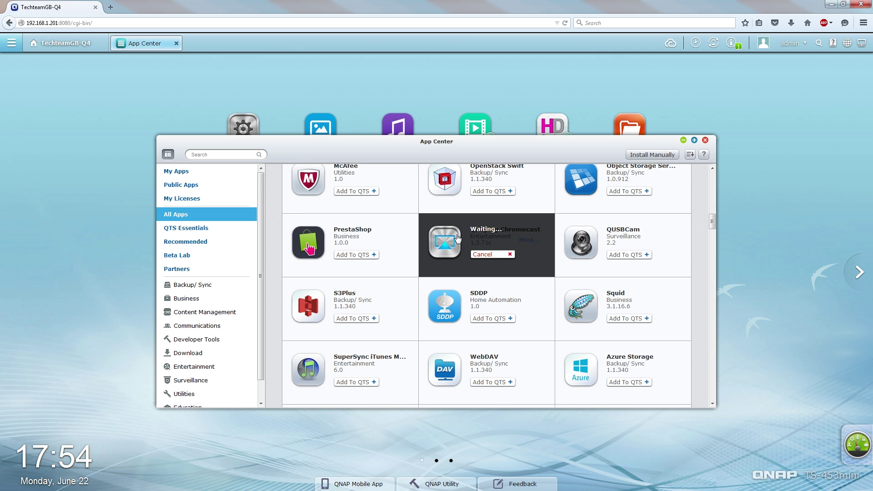
Scroll through the rest of the app catalogue, then minimize App Center
scroll(458, 238, down, 5)
scroll(477, 298, down, 3)
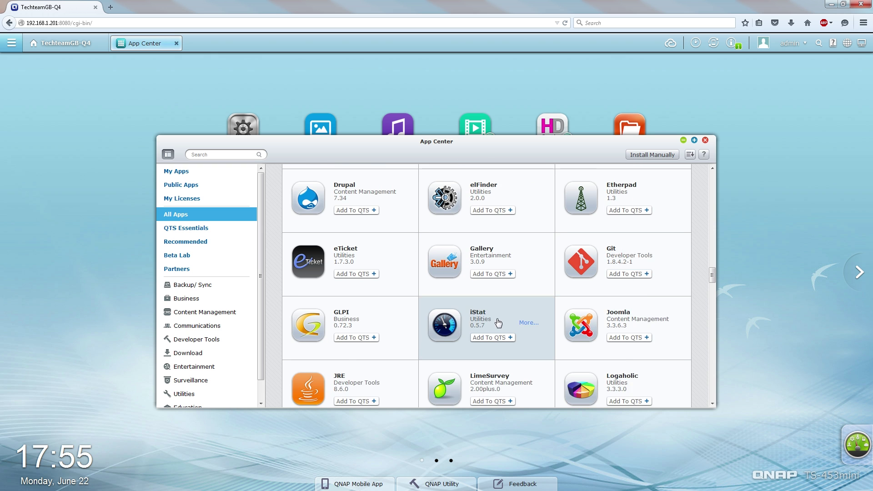
scroll(327, 309, down, 8)
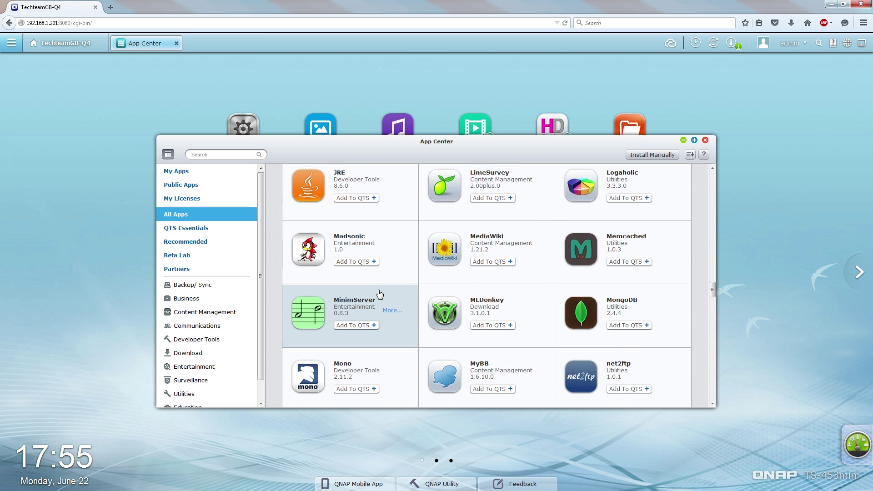
scroll(377, 294, down, 4)
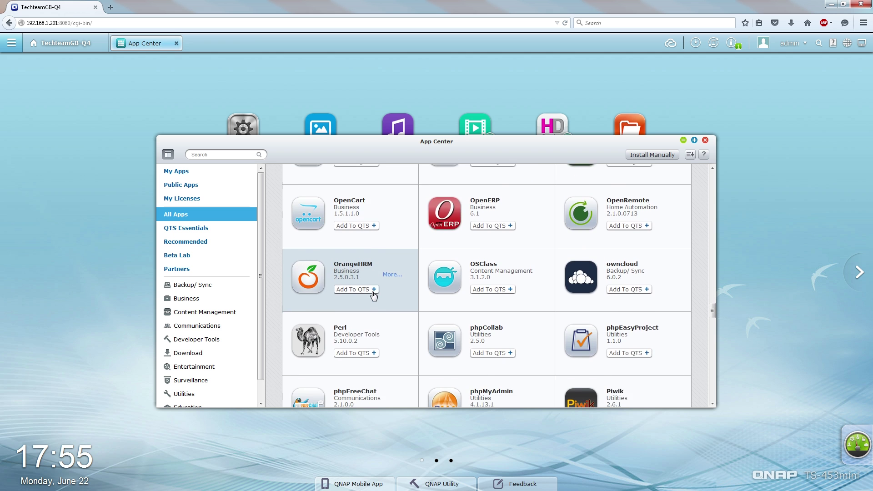
scroll(489, 324, down, 4)
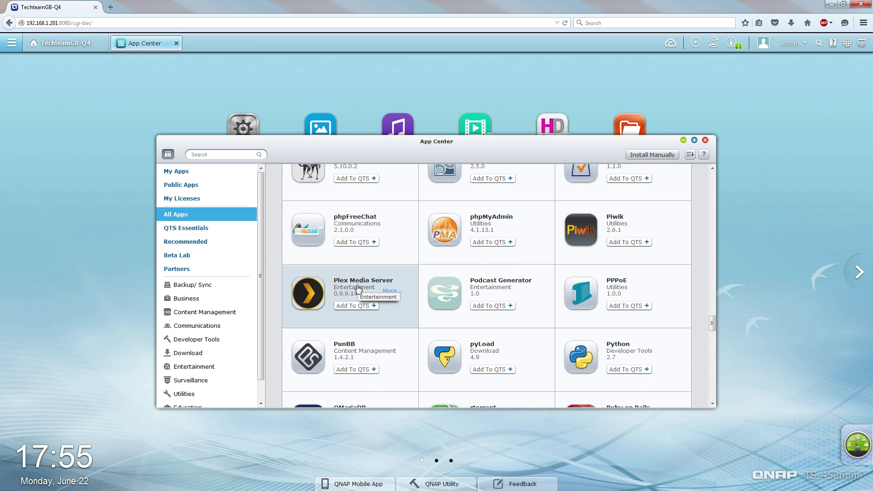
scroll(625, 291, down, 5)
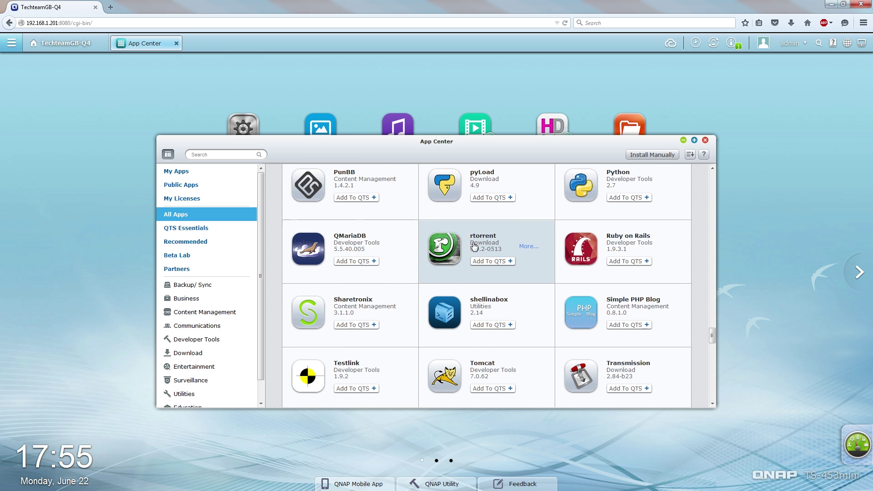
scroll(488, 305, down, 5)
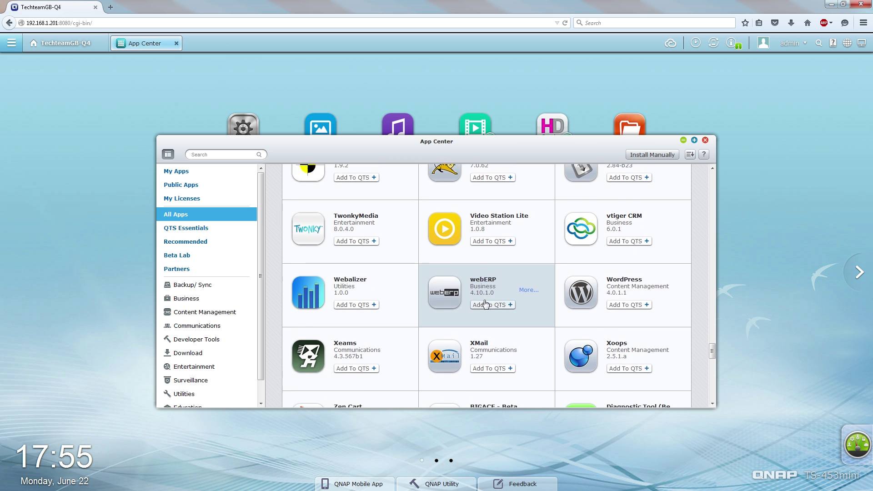
scroll(586, 276, down, 7)
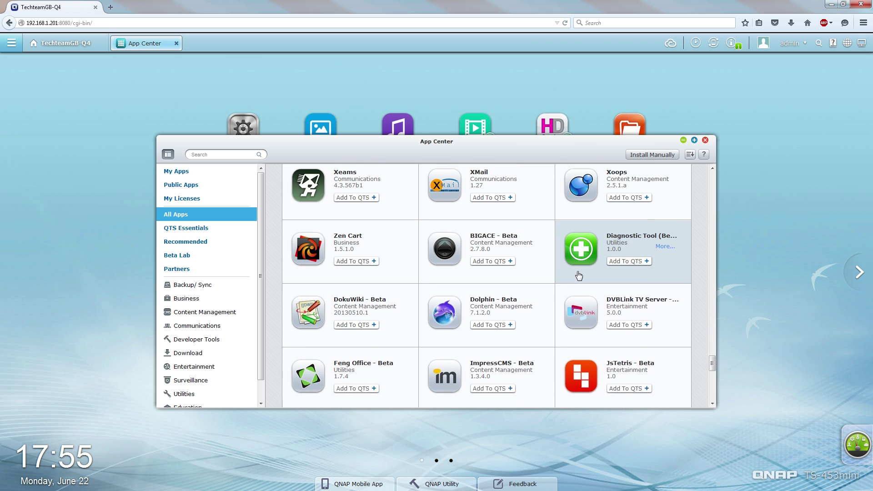
scroll(577, 275, down, 5)
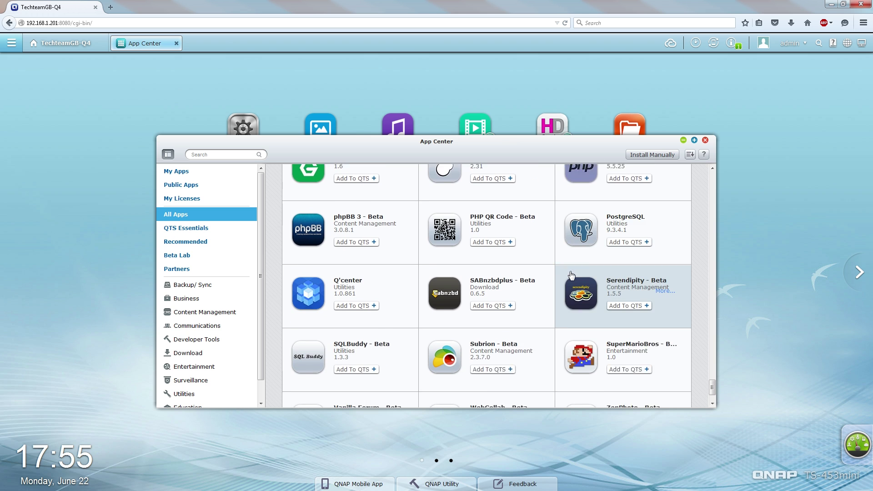
click(683, 140)
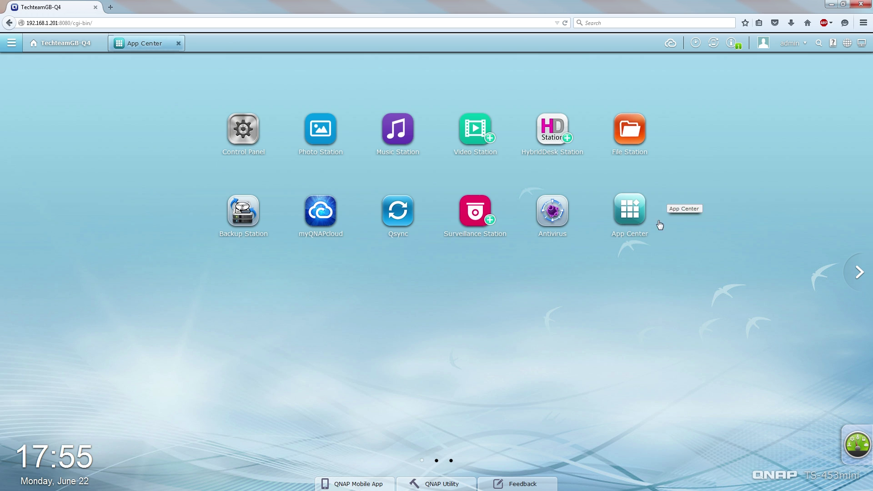
Open QNAP's Utilities download page from the QTS desktop
click(859, 272)
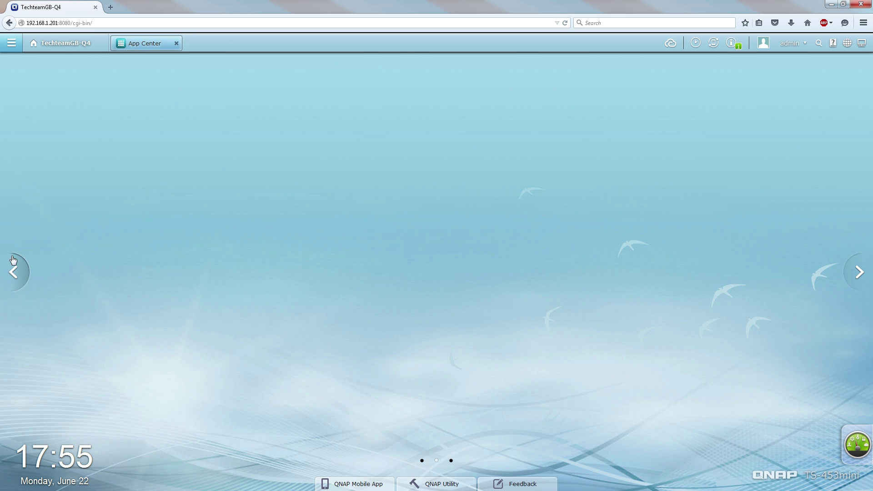
click(14, 272)
click(11, 42)
click(150, 69)
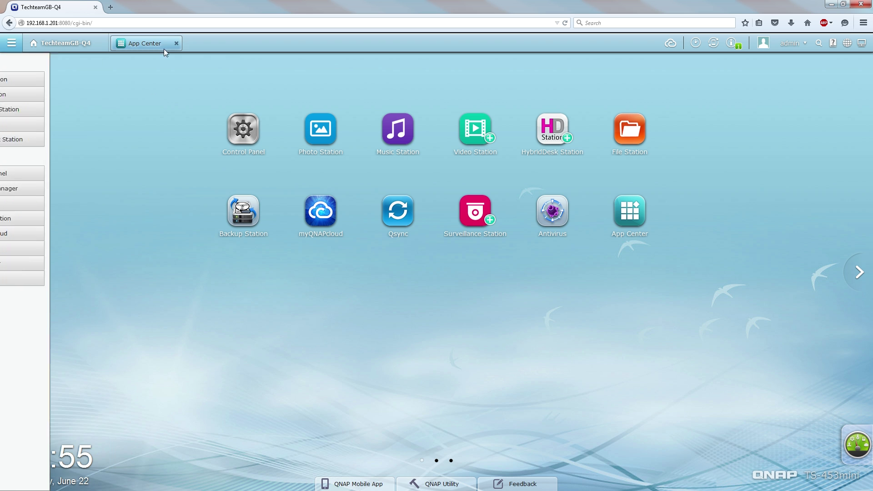
click(437, 484)
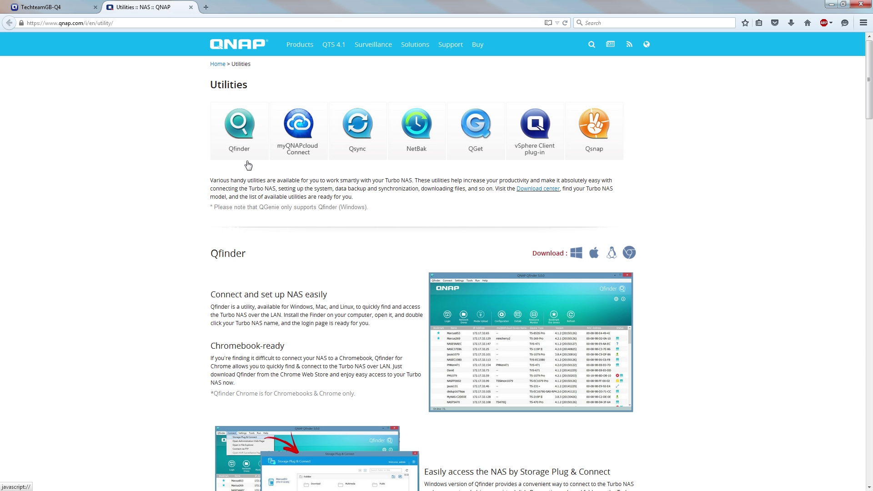
Close the Utilities :: NAS :: QNAP tab after looking over Qfinder and the other tools
click(191, 7)
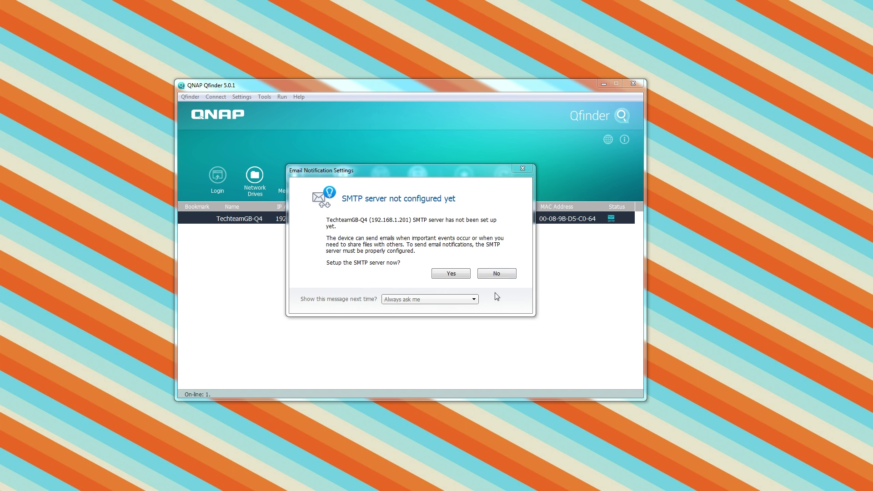
Decline SMTP setup, open the NAS's shared folders, and arrange the shares and Qfinder windows
click(497, 274)
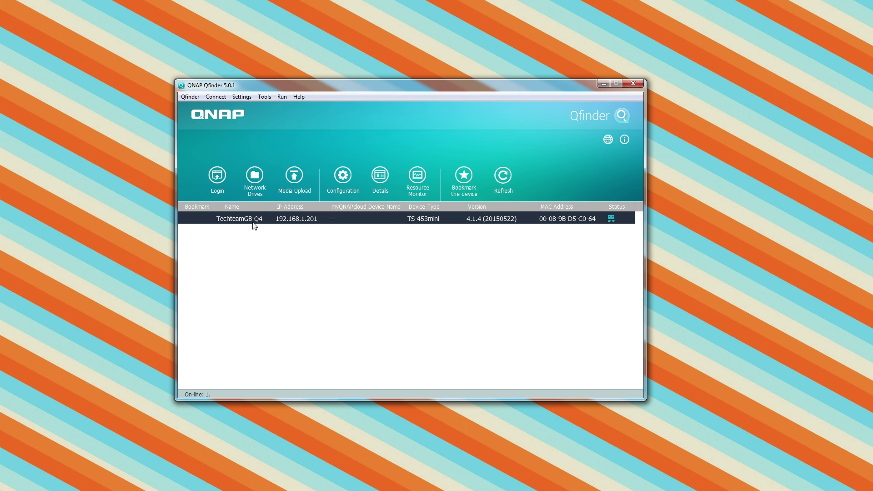
click(254, 175)
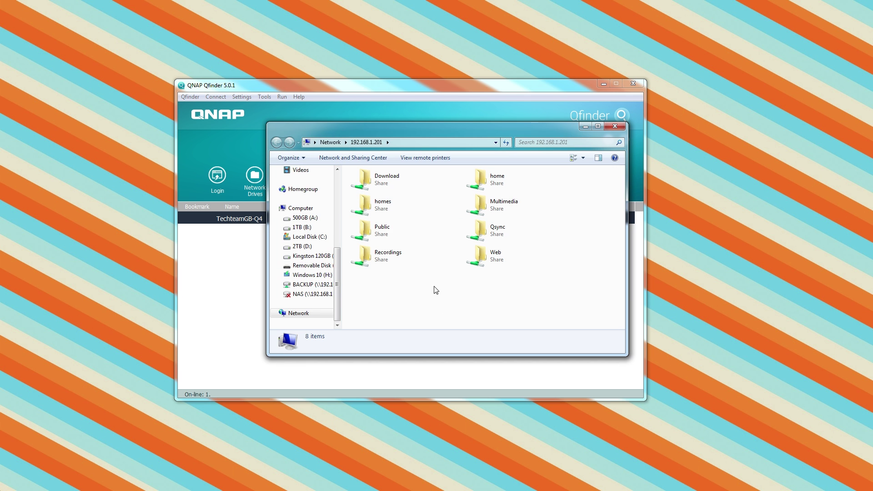
drag(466, 130, 678, 242)
click(431, 82)
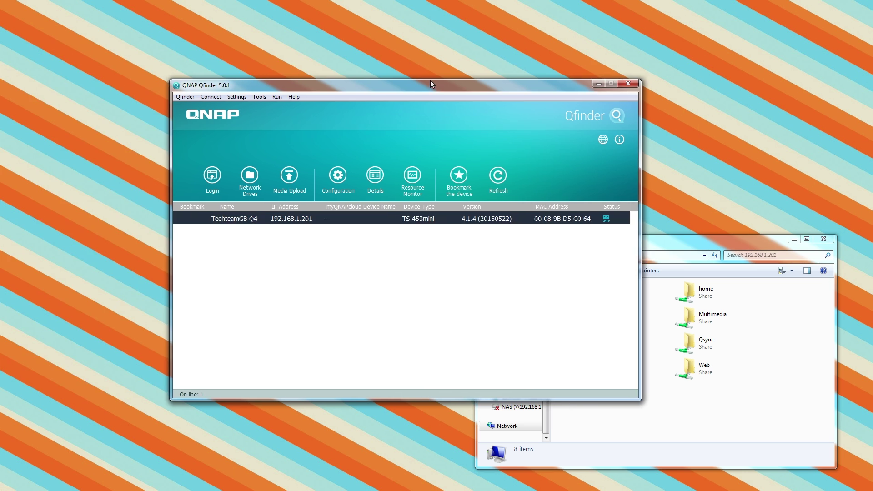
drag(430, 84, 286, 49)
Launch Storage Plug & Connect for the NAS and log in with the admin account credentials
right_click(109, 185)
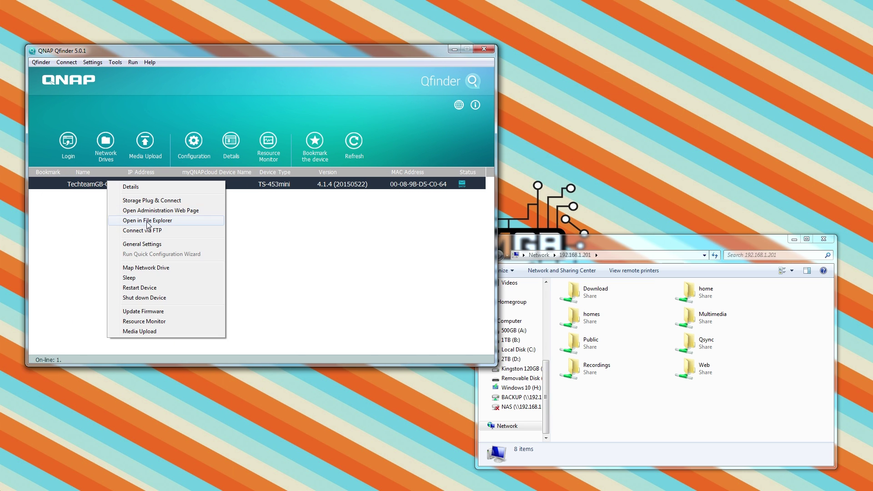
click(148, 221)
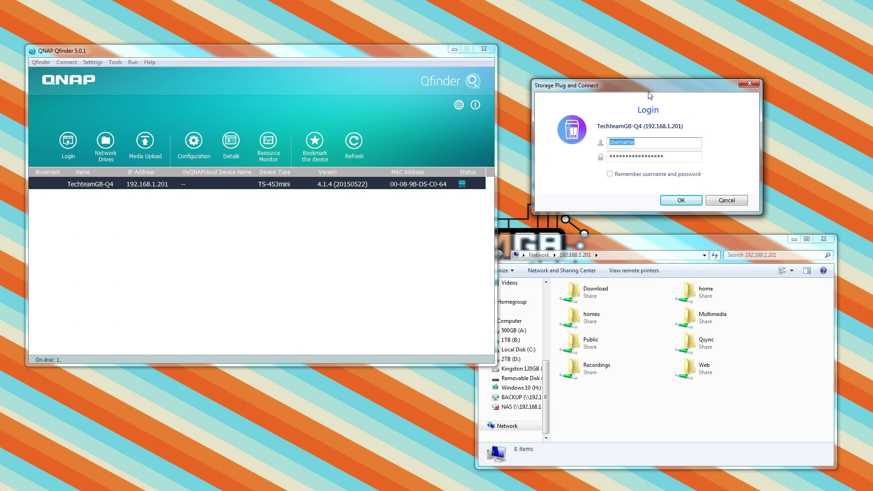
text(min)
key(Tab)
text(ad)
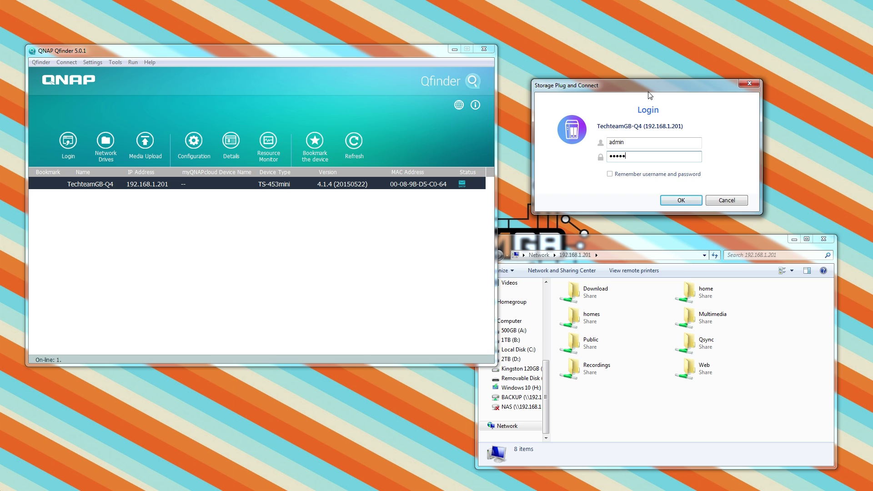
text(min)
click(674, 199)
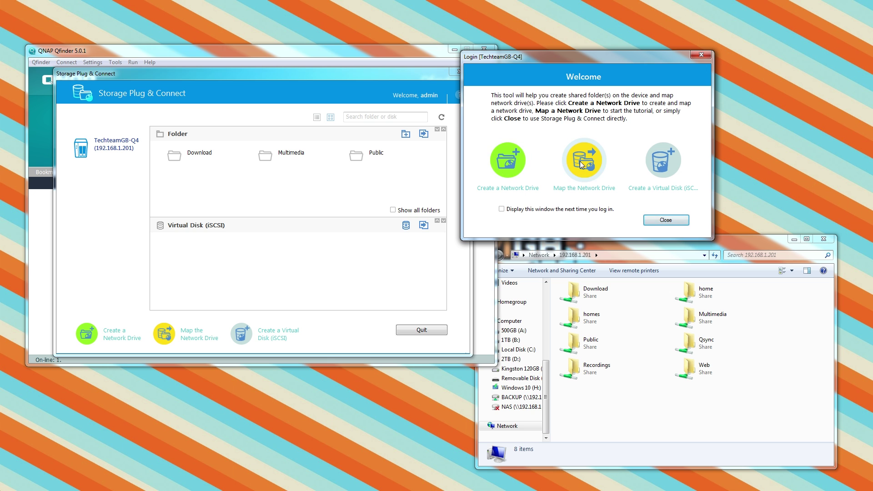
Create a TEST VOLUME network drive on DataVol1 and map it as X:
click(505, 163)
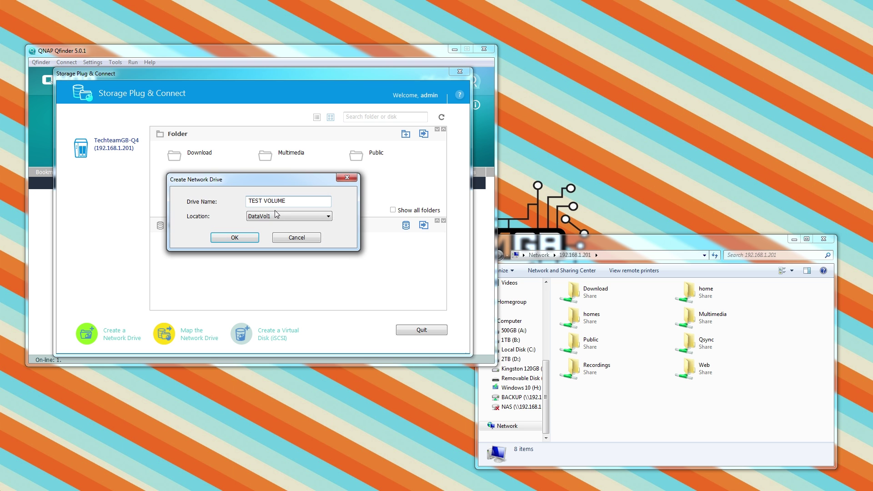
click(234, 237)
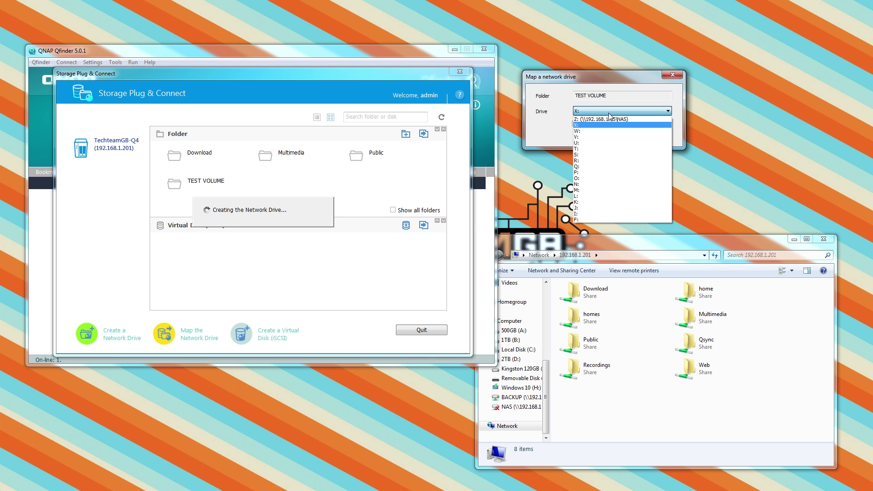
click(616, 135)
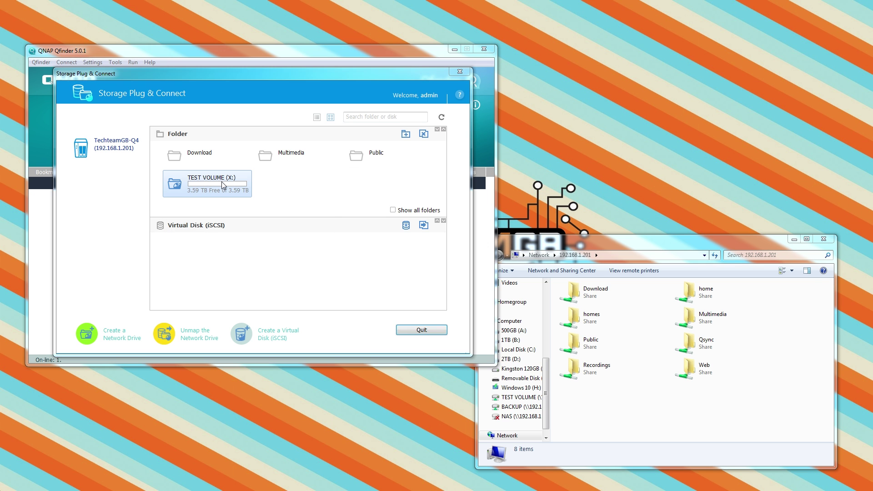
Copy the $MSI folder from the D: drive's TechTeamGB folder onto the X: drive
drag(593, 251, 590, 42)
click(626, 416)
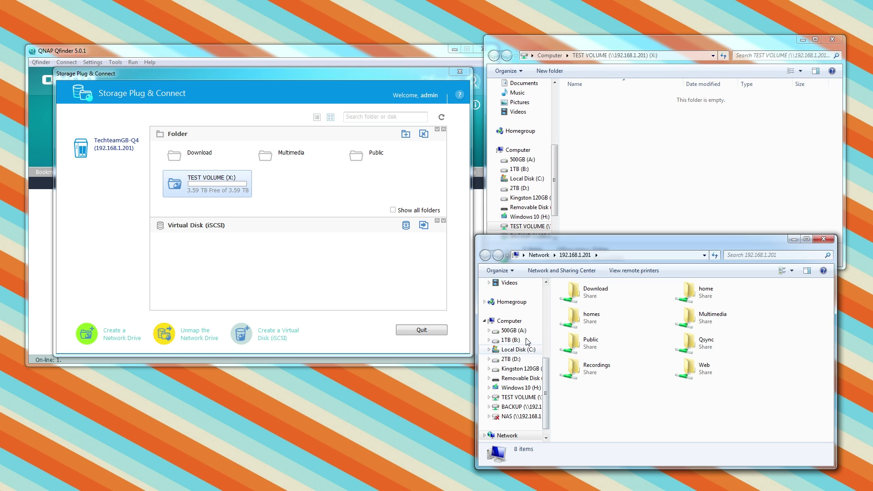
click(518, 344)
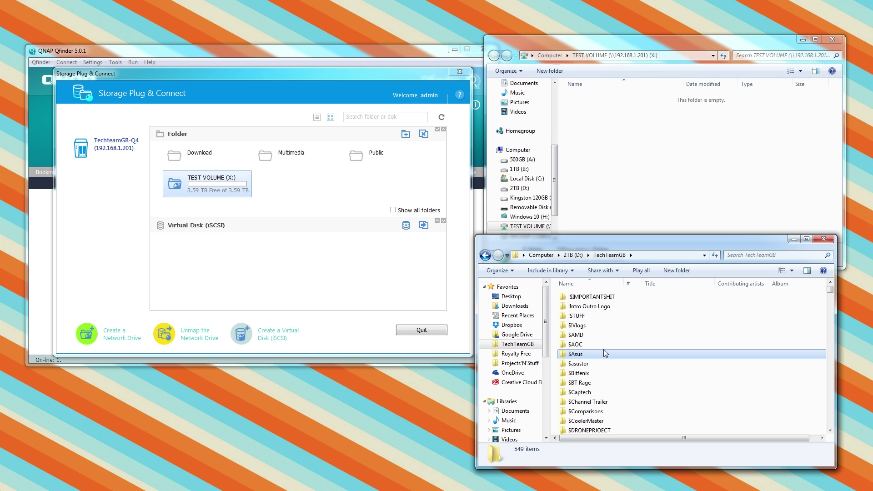
scroll(584, 350, down, 1)
right_click(585, 410)
click(605, 406)
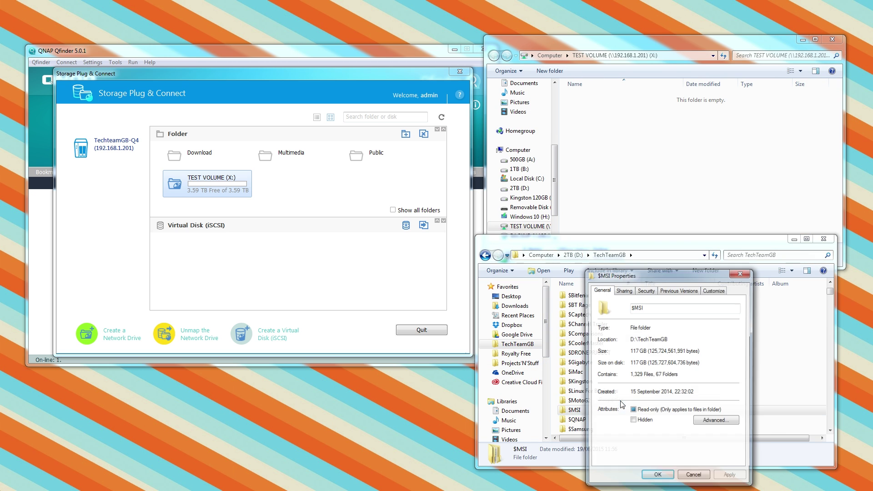
drag(636, 268, 377, 130)
key(Escape)
drag(589, 416, 605, 145)
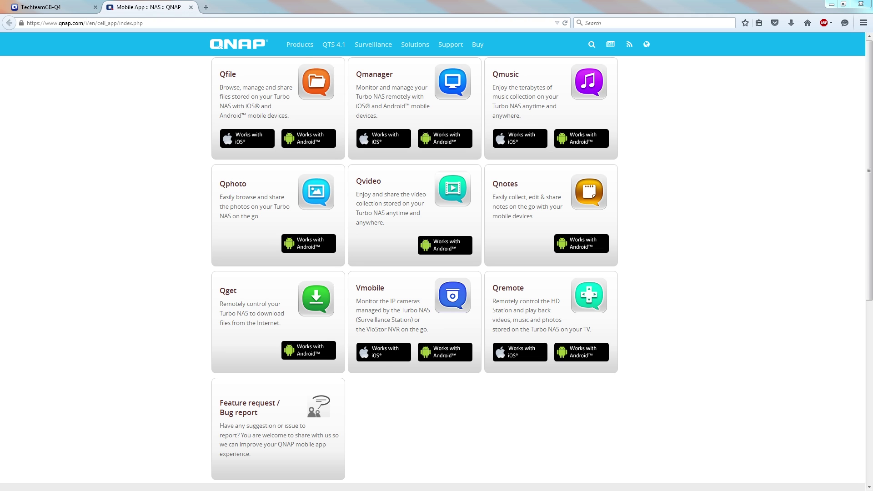
Return from qnap.com's Mobile App page to the TechteamGB-Q4 NAS web desktop tab
click(53, 8)
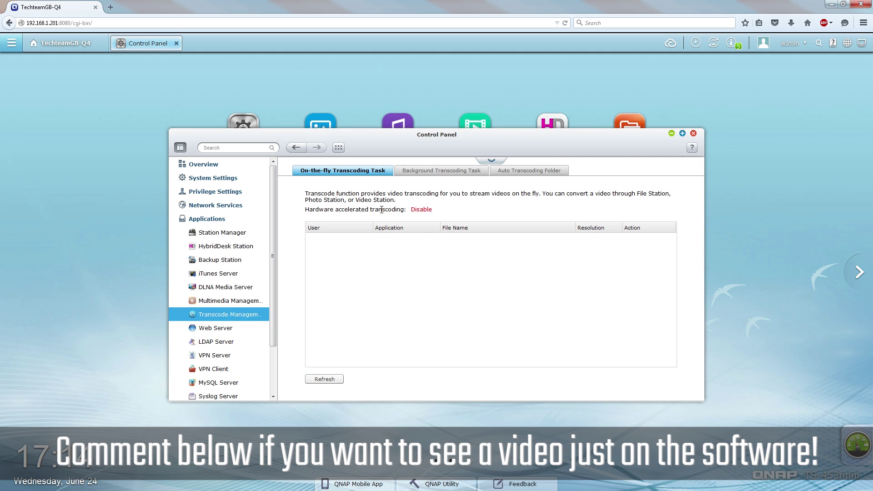
Review Transcode Management's background tasks and auto transcoding folders, then return to on-the-fly tasks
click(423, 172)
scroll(356, 321, down, 3)
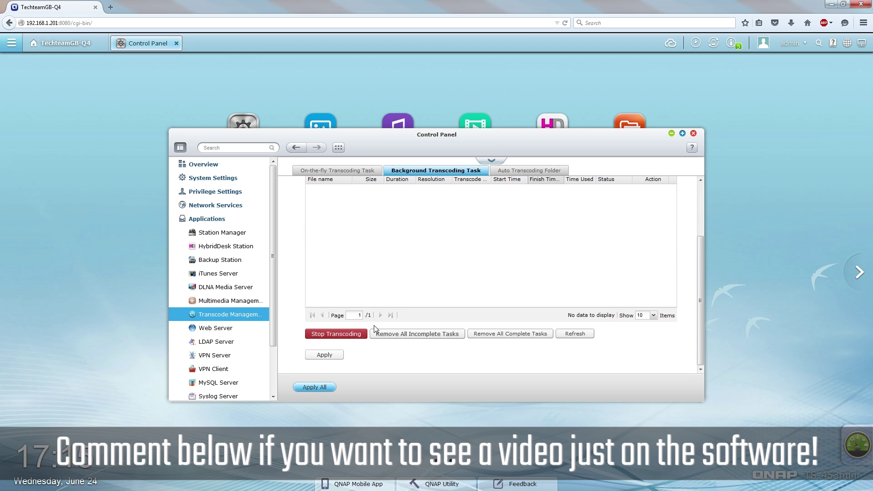
scroll(524, 273, up, 3)
click(511, 171)
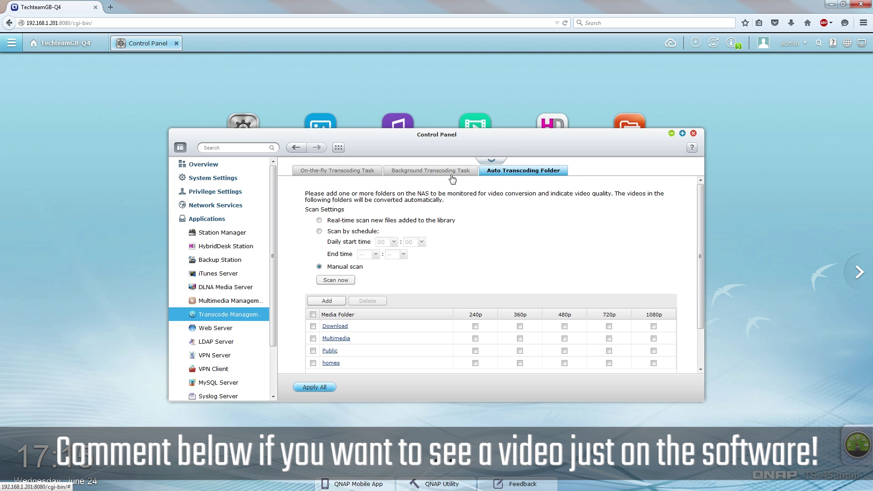
scroll(468, 268, down, 2)
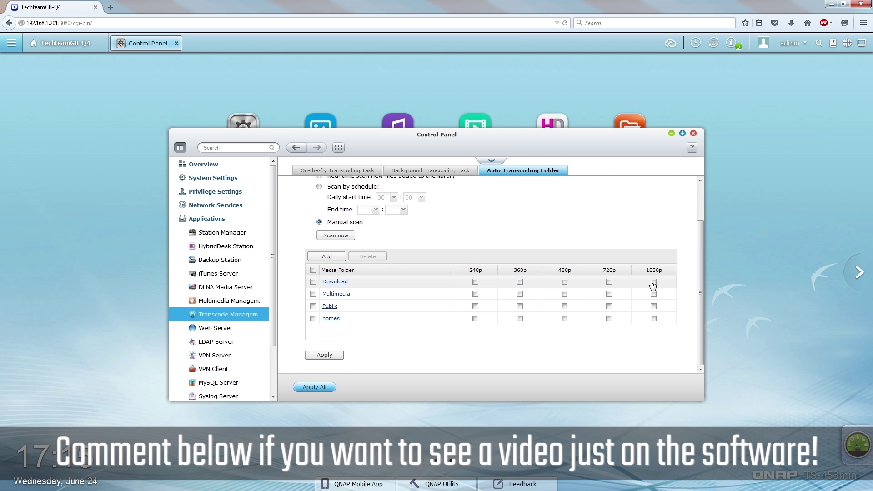
scroll(607, 288, up, 2)
click(321, 172)
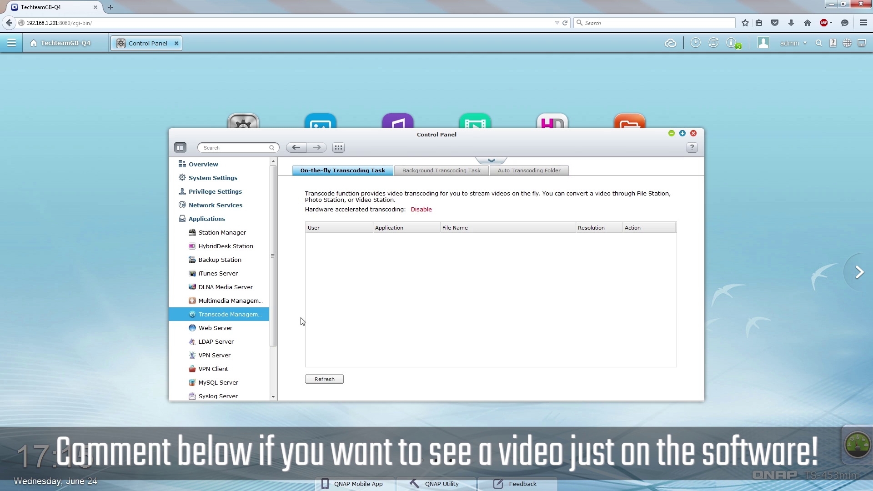
Review the Web Server, Virtual Host and HybridDesk Station settings
click(216, 328)
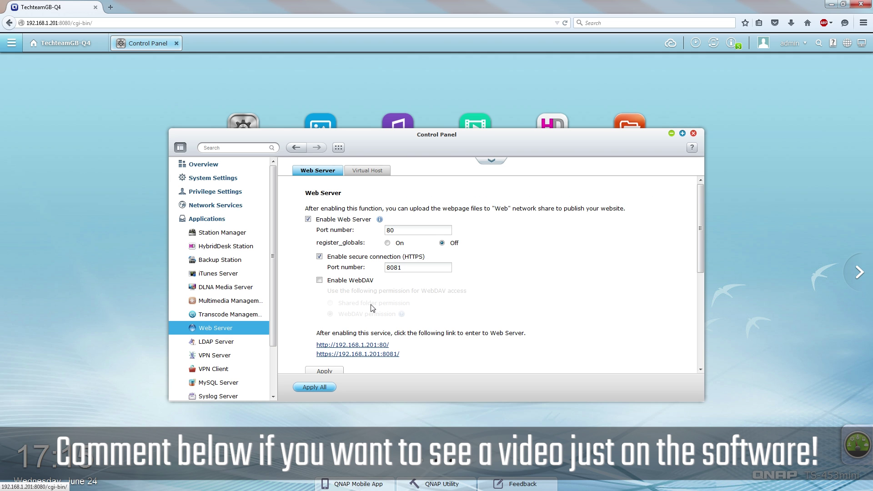
scroll(372, 308, down, 2)
scroll(359, 296, up, 2)
click(368, 170)
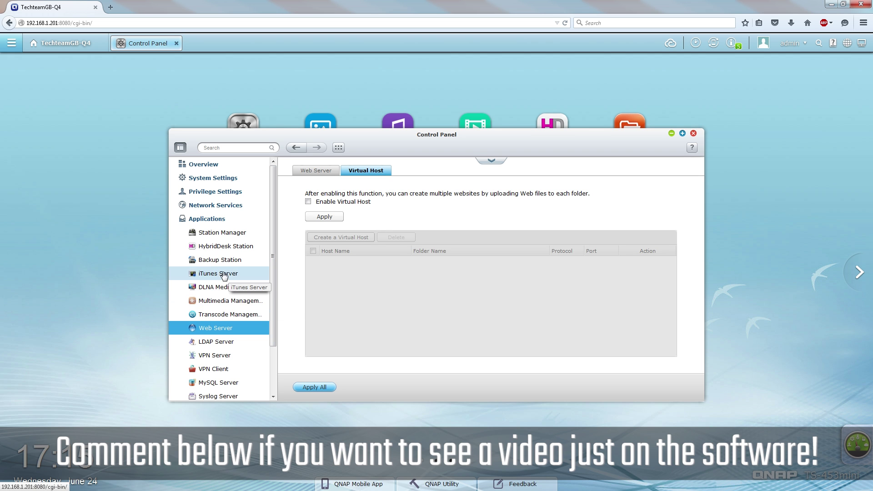
click(225, 247)
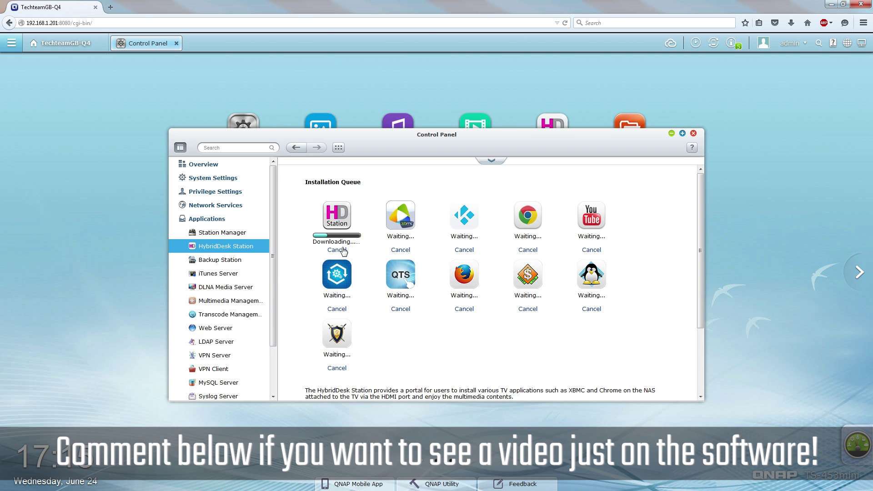
scroll(223, 358, down, 1)
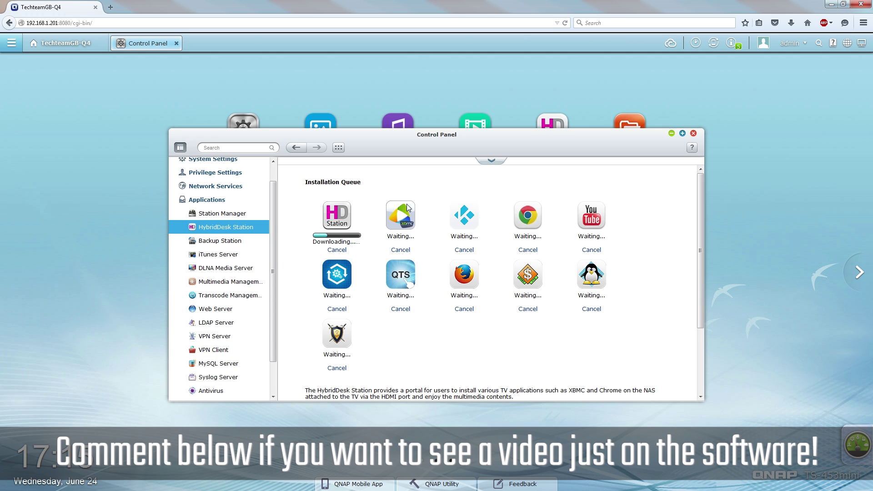
Review the VPN Server, VPN Client and Antivirus settings pages
click(232, 335)
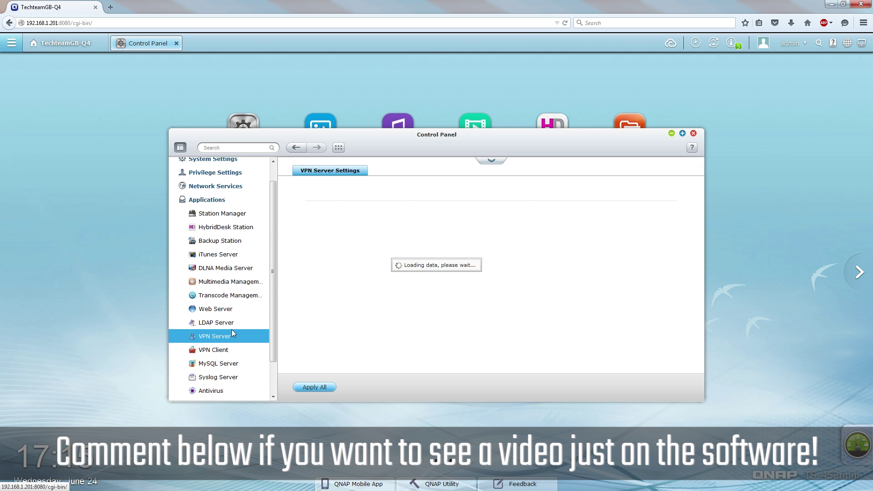
scroll(376, 263, down, 3)
scroll(376, 282, down, 2)
scroll(376, 282, up, 4)
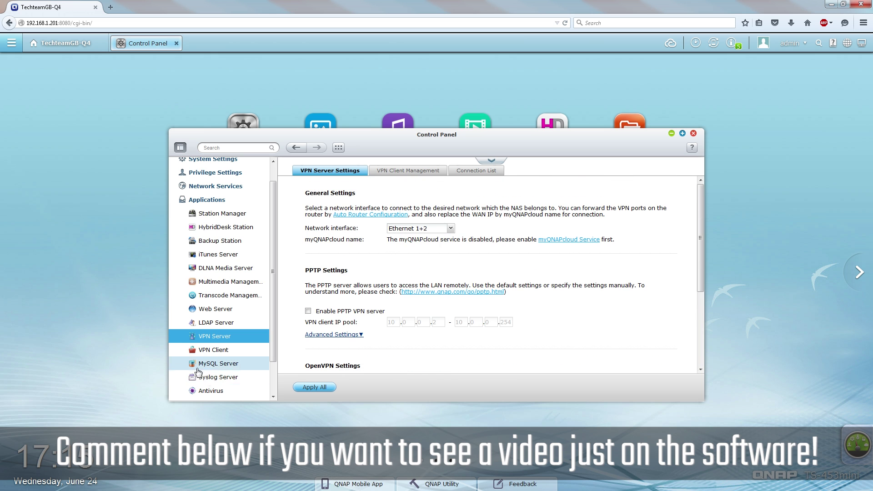
click(218, 350)
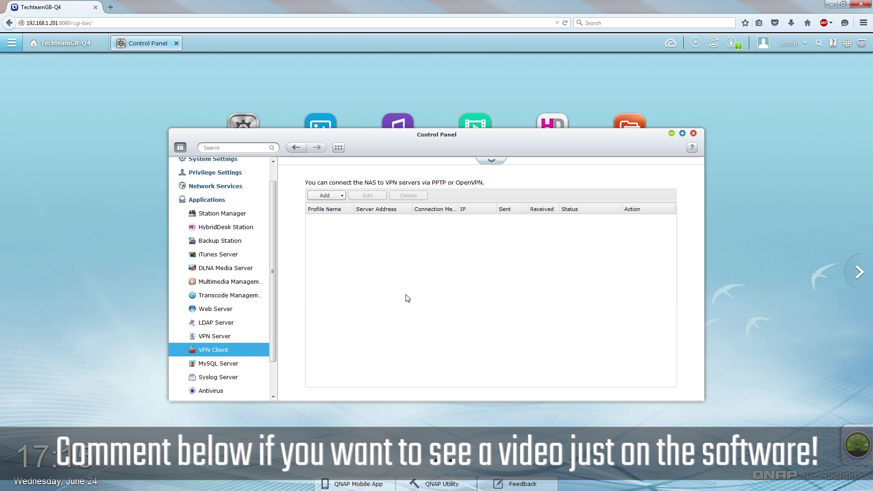
scroll(223, 364, down, 2)
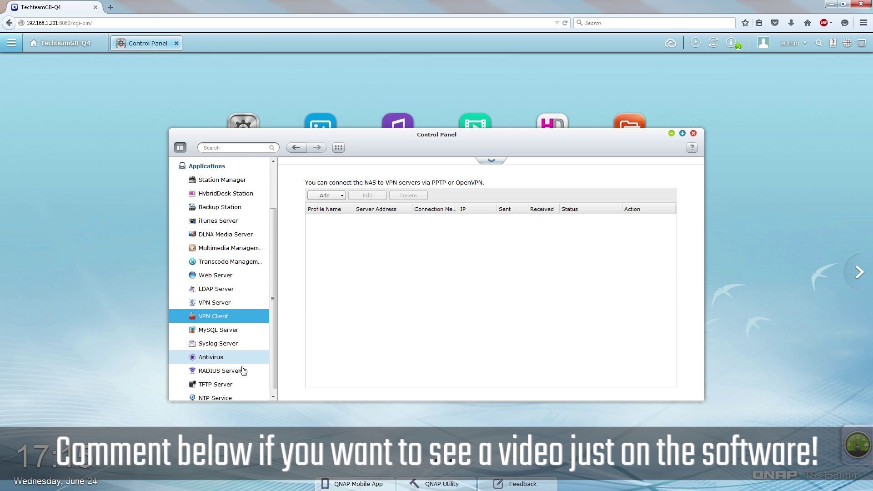
click(225, 353)
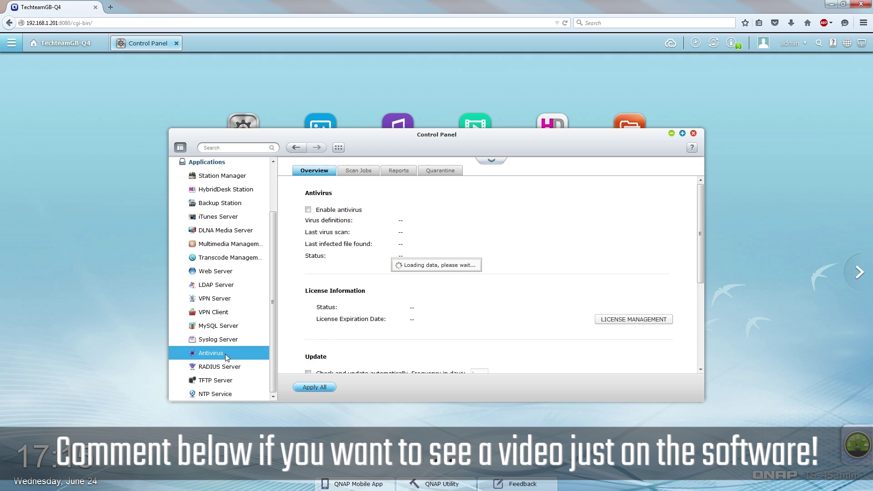
scroll(363, 254, down, 2)
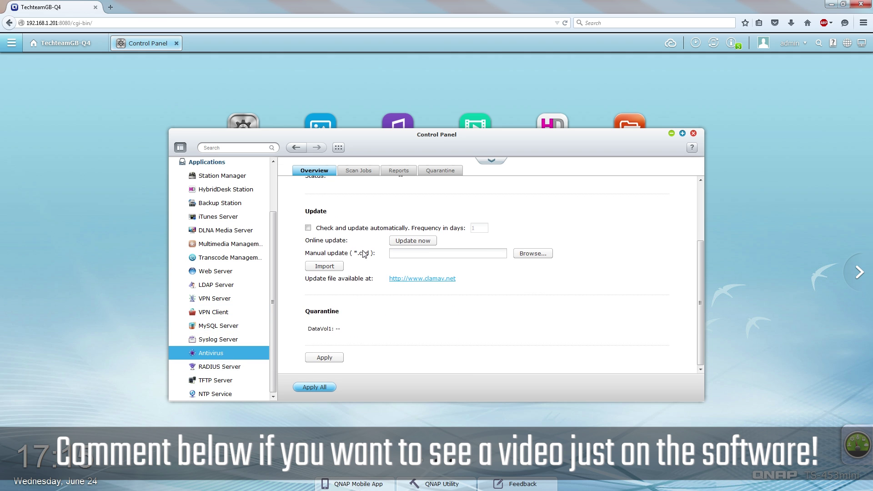
scroll(361, 254, up, 2)
scroll(239, 241, up, 3)
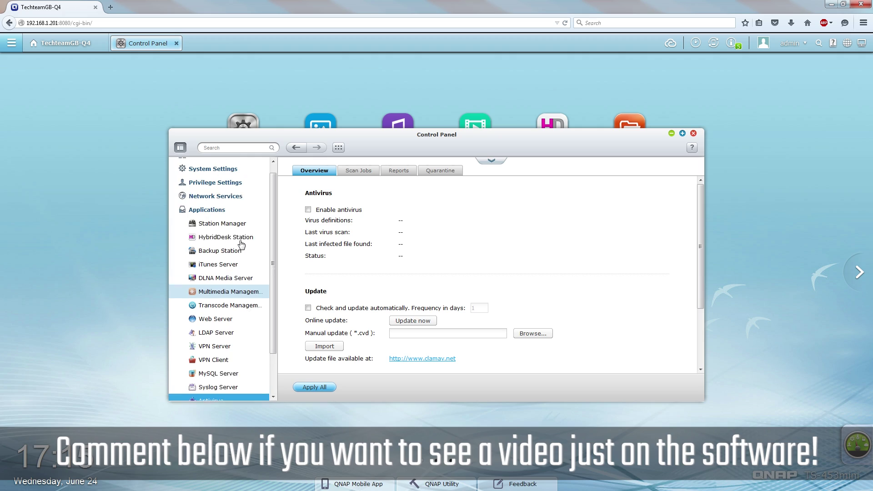